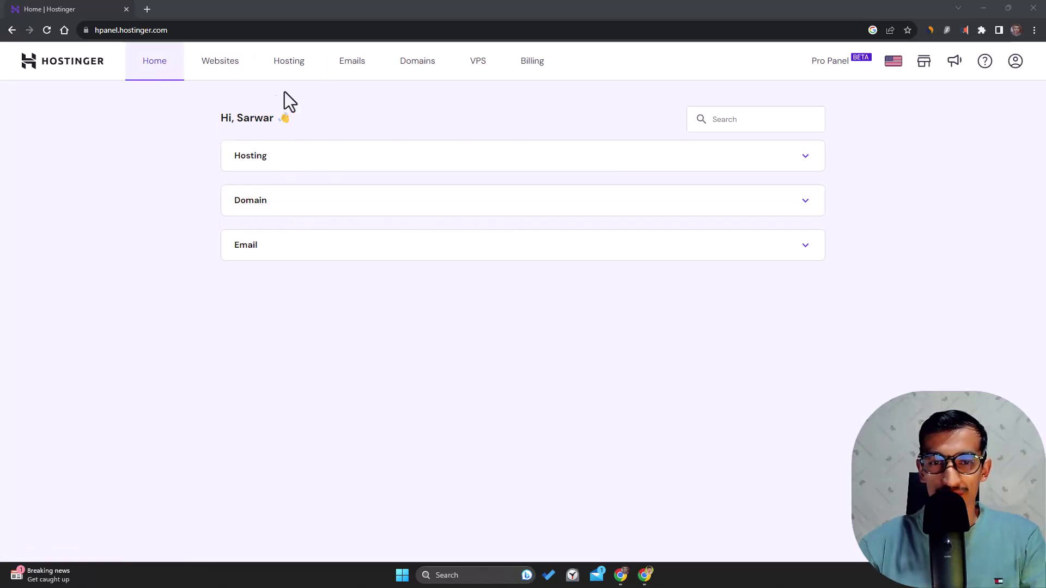
Step: Show hPanel's Domains page with the active .com domain and the External domains section
click(414, 76)
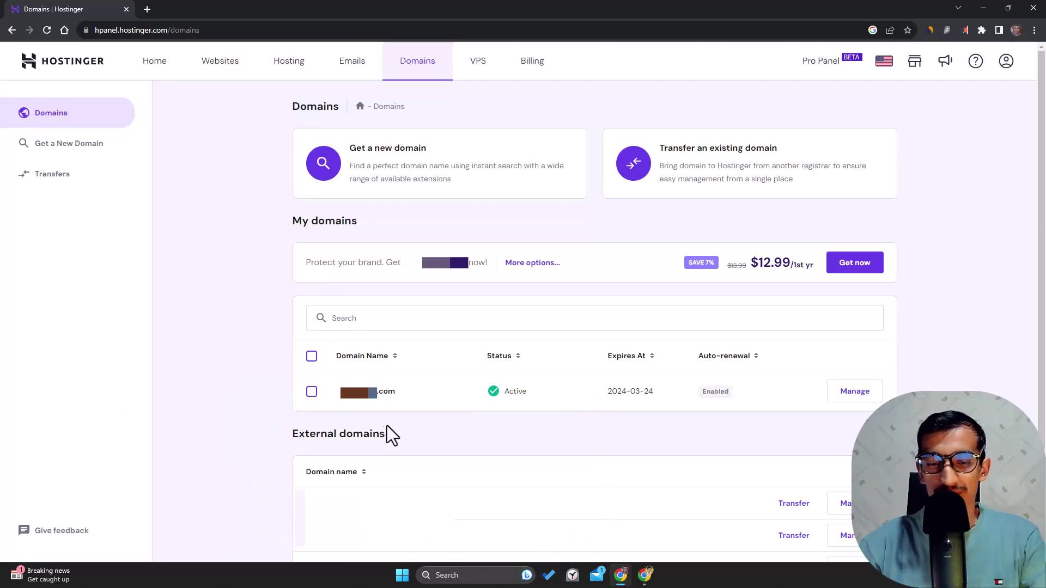
drag(387, 434, 358, 433)
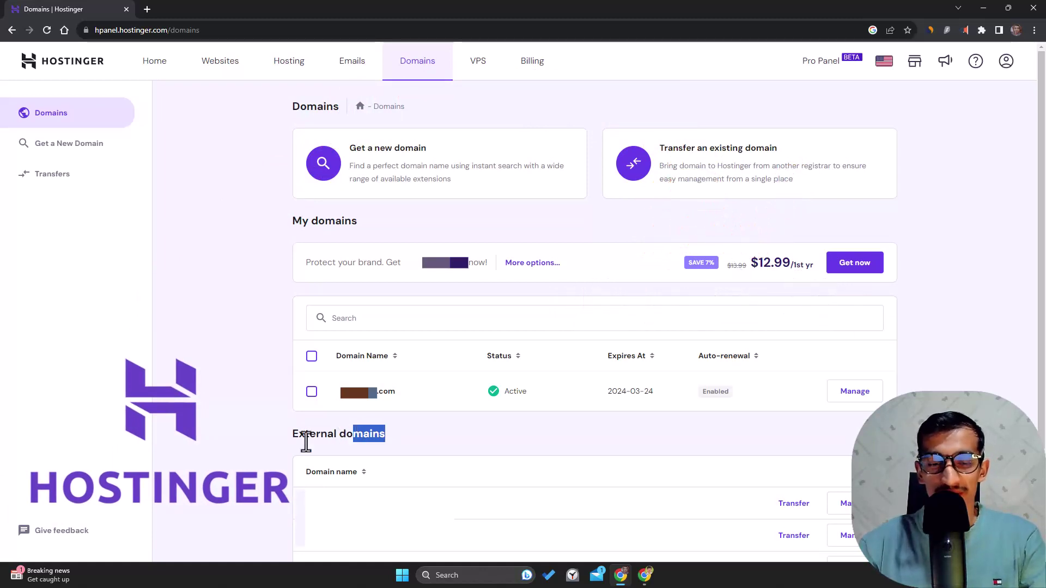
drag(379, 436, 348, 439)
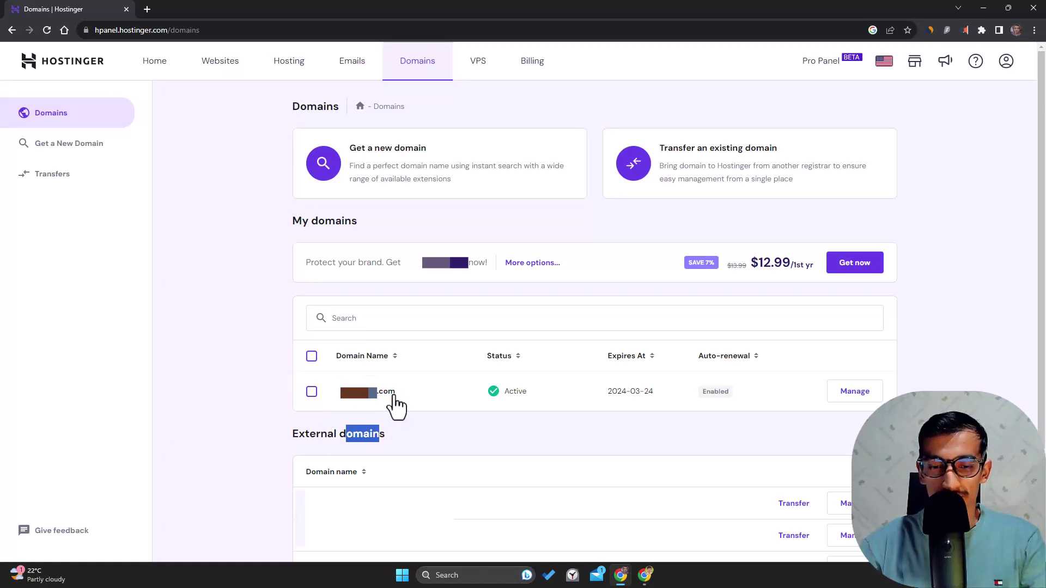
drag(396, 391, 338, 409)
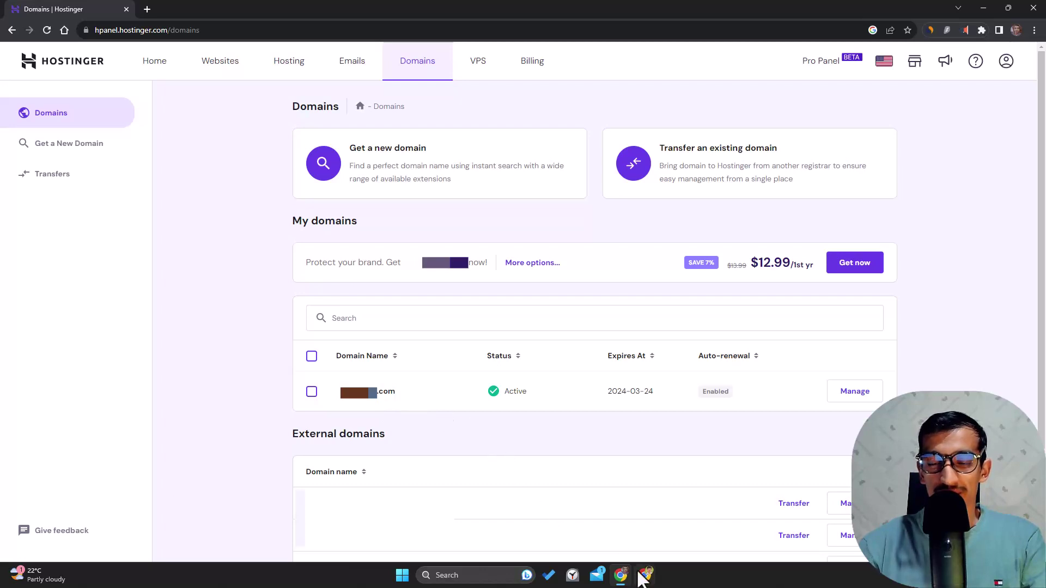
mouse_move(644, 575)
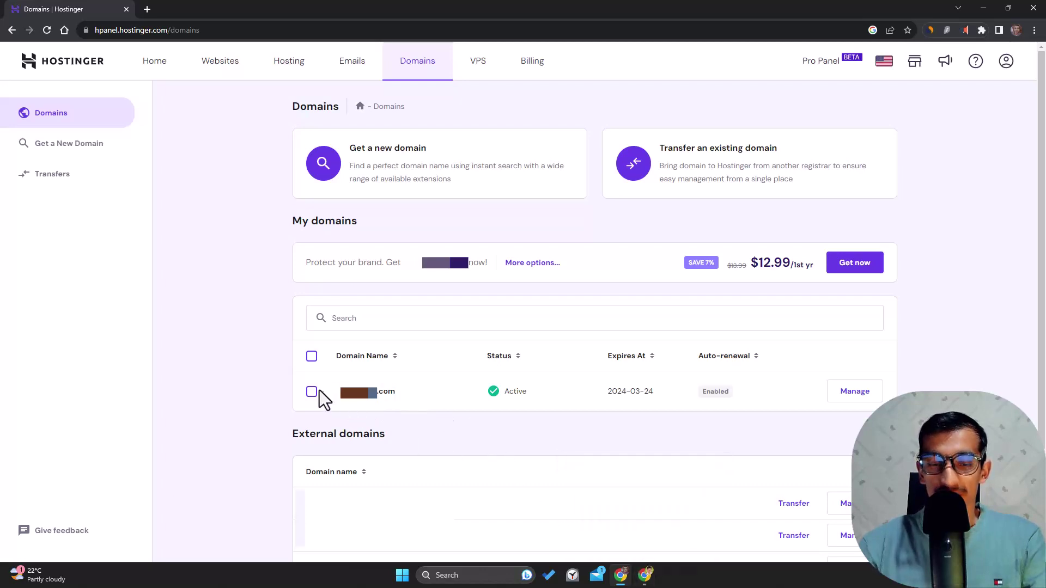
Step: Disable the domain's Transfer Lock in Hostinger and switch to the Namecheap dashboard
click(854, 392)
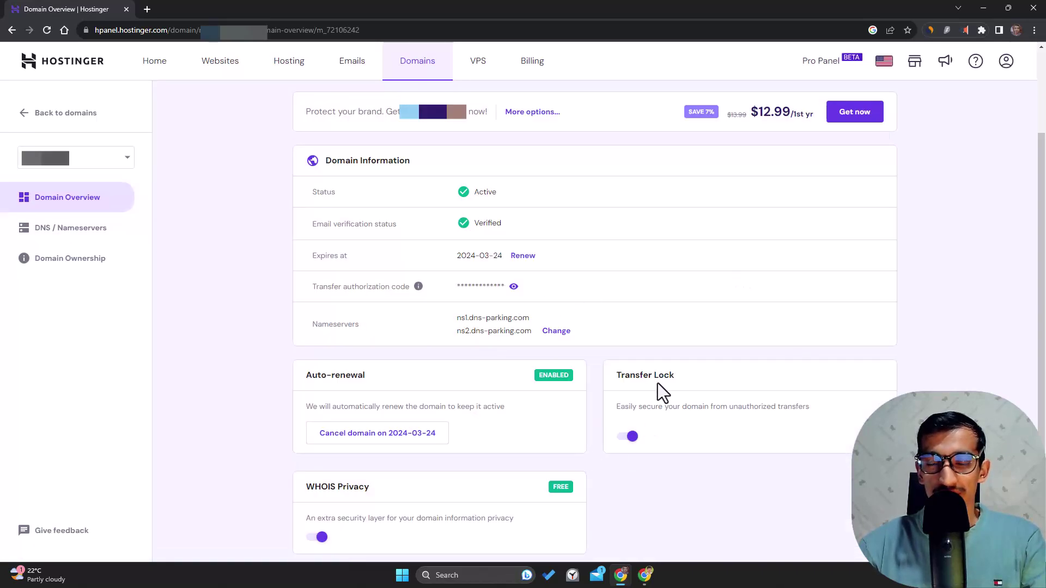
click(626, 438)
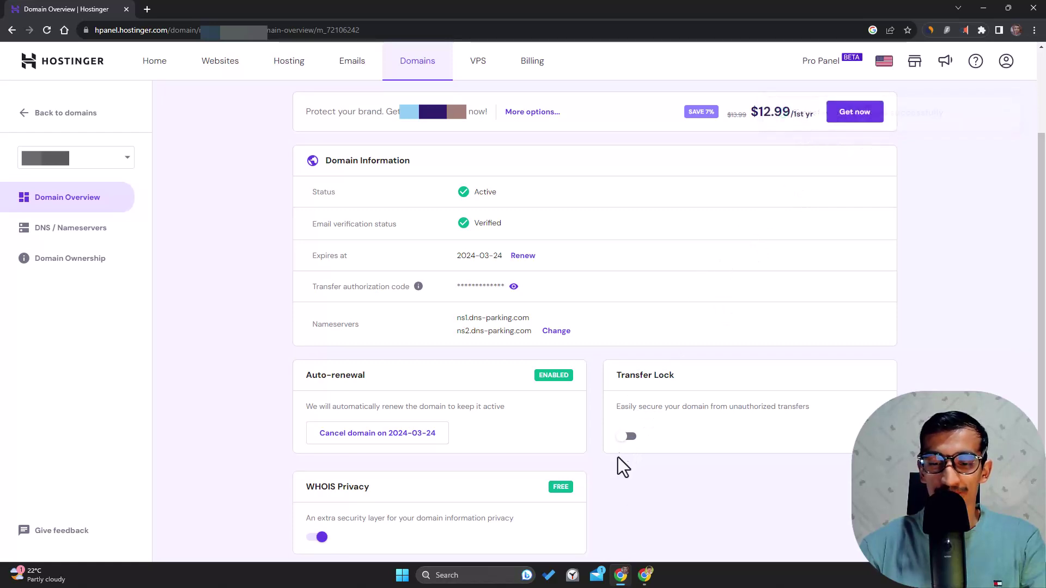
click(645, 577)
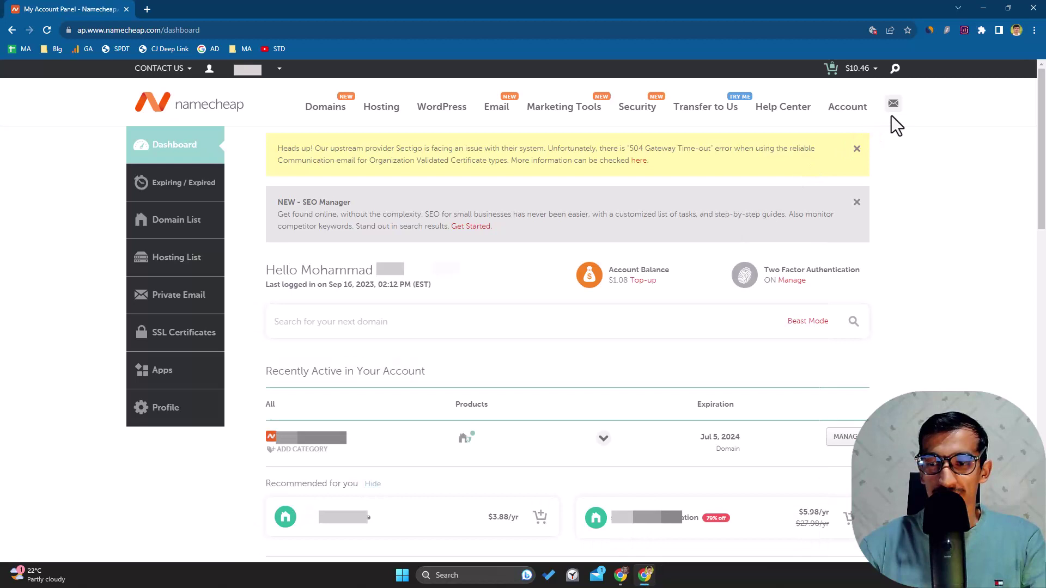
Step: Run Namecheap's transfer eligibility check on the pasted Hostinger domain
mouse_move(698, 112)
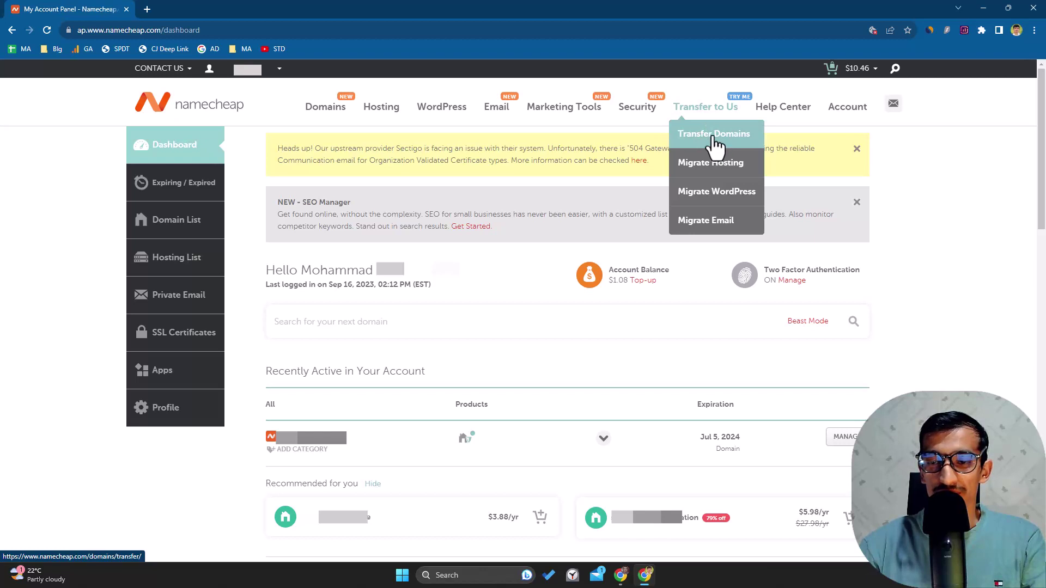
click(714, 138)
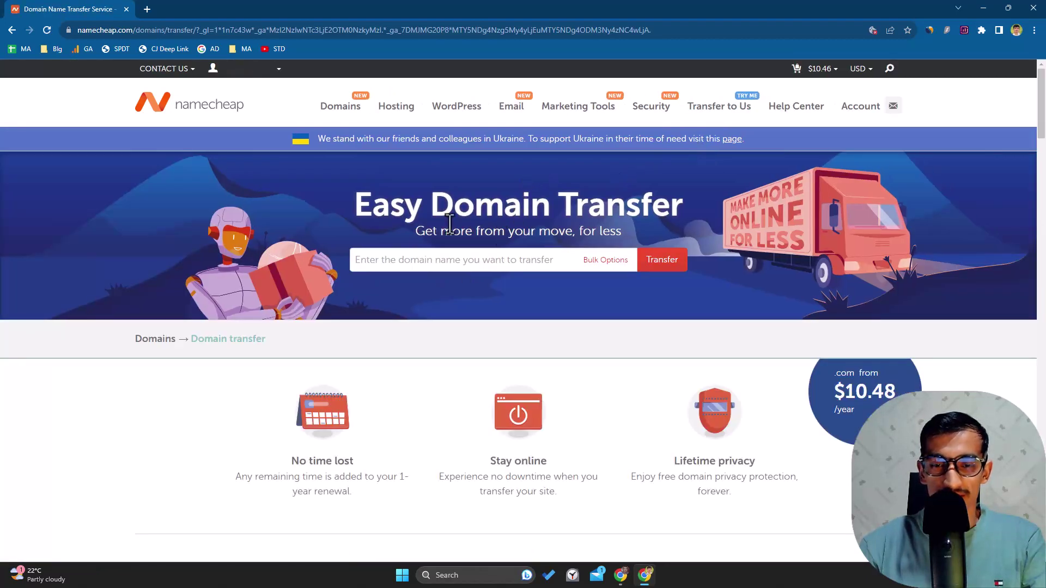
click(420, 258)
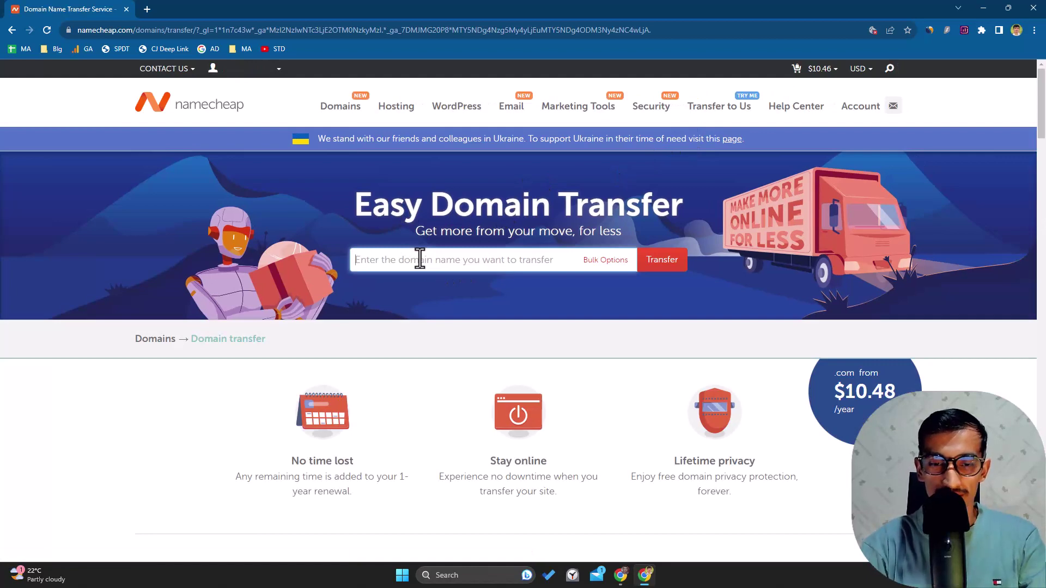
key(ctrl+v)
click(661, 266)
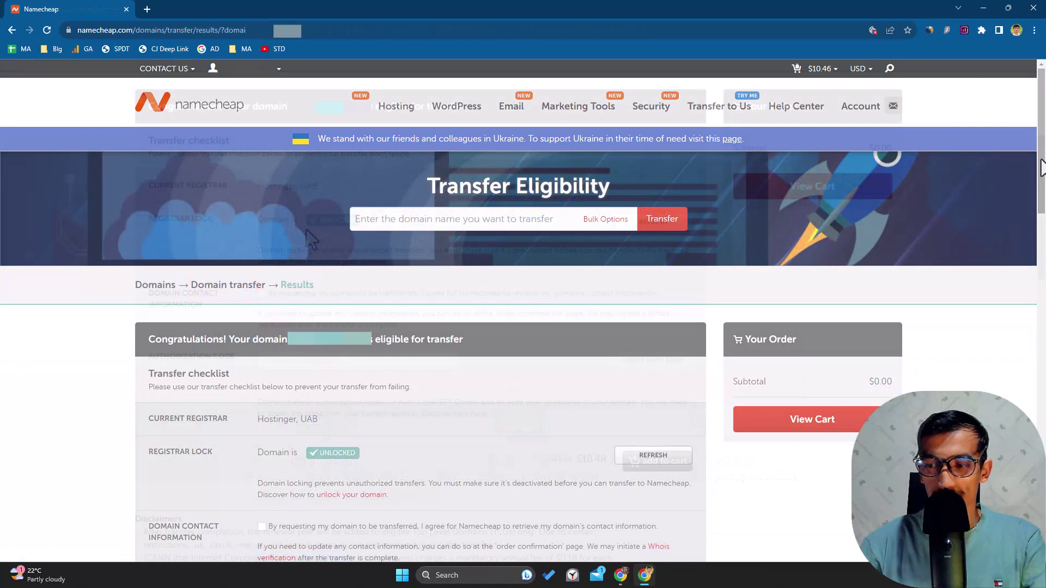
scroll(242, 237, down, 4)
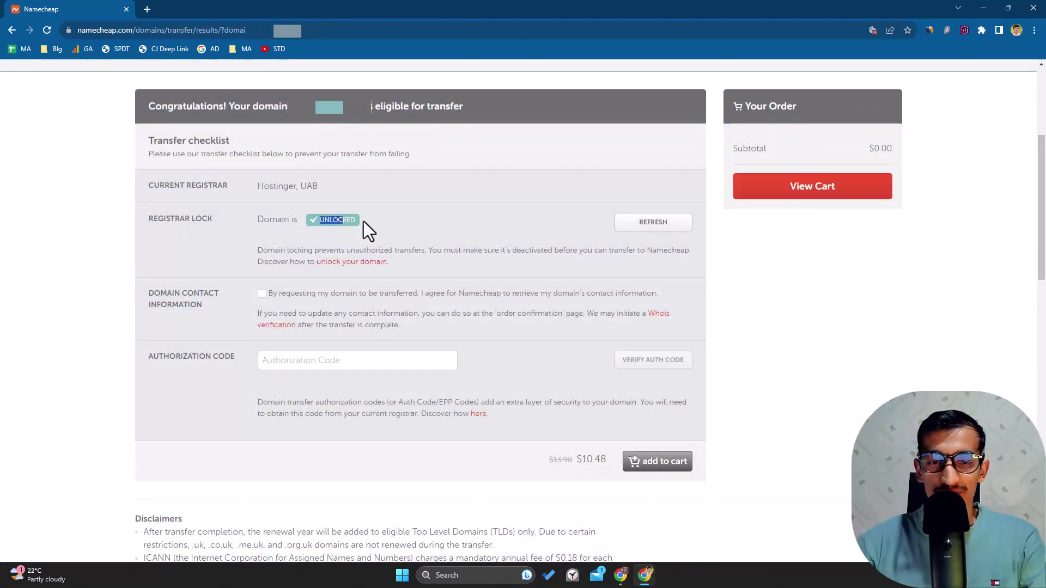
drag(362, 222, 319, 222)
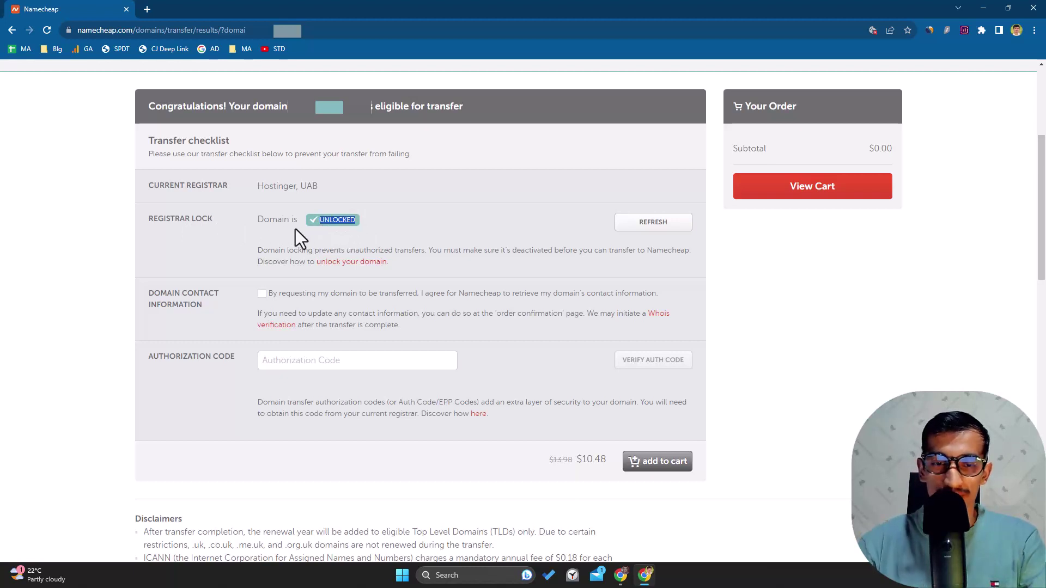
drag(355, 222, 329, 225)
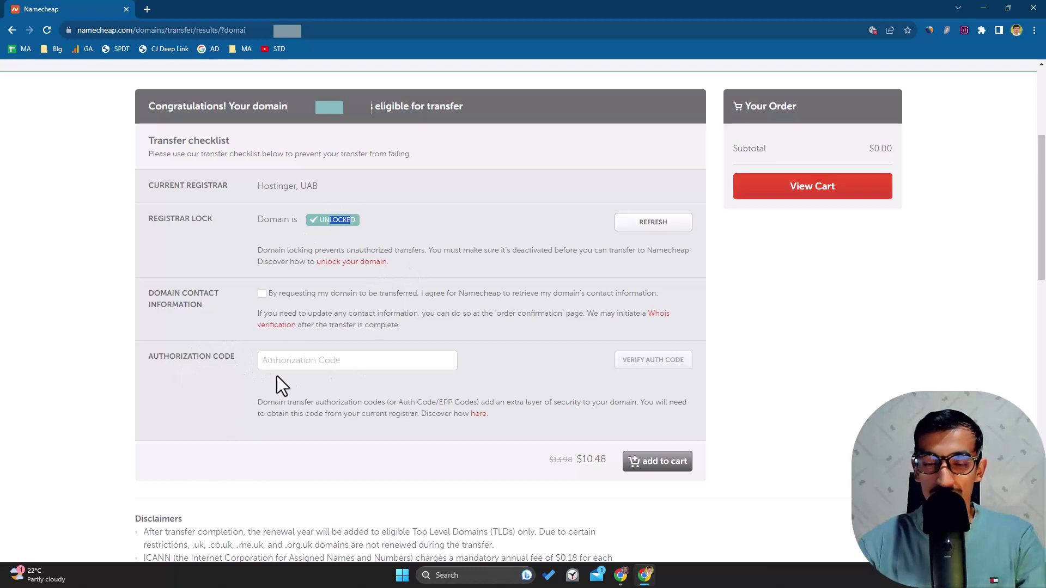
Step: Reveal and copy the domain's authorization code in hPanel, then return to Namecheap
click(621, 577)
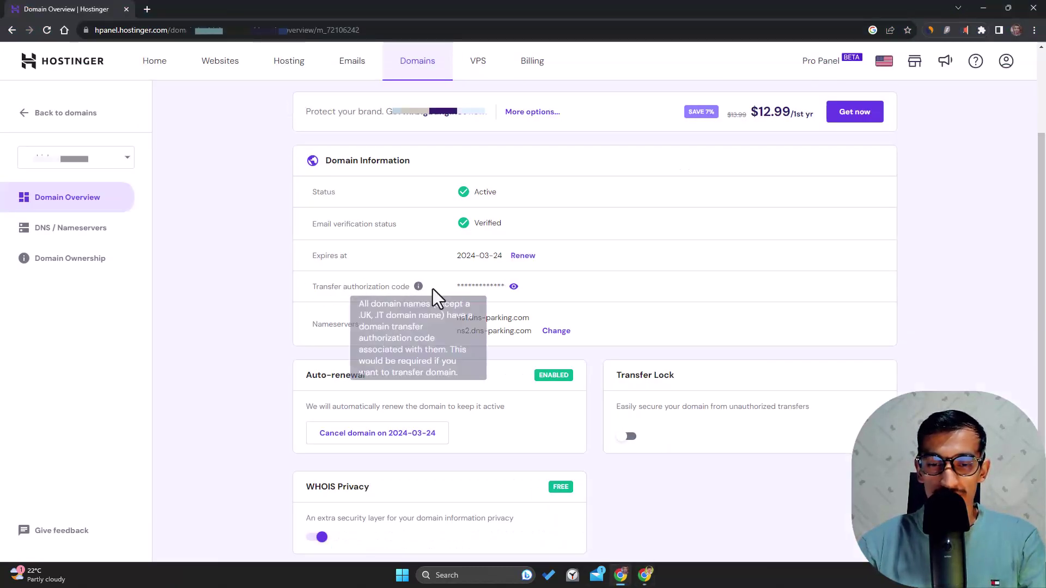
click(514, 288)
click(514, 287)
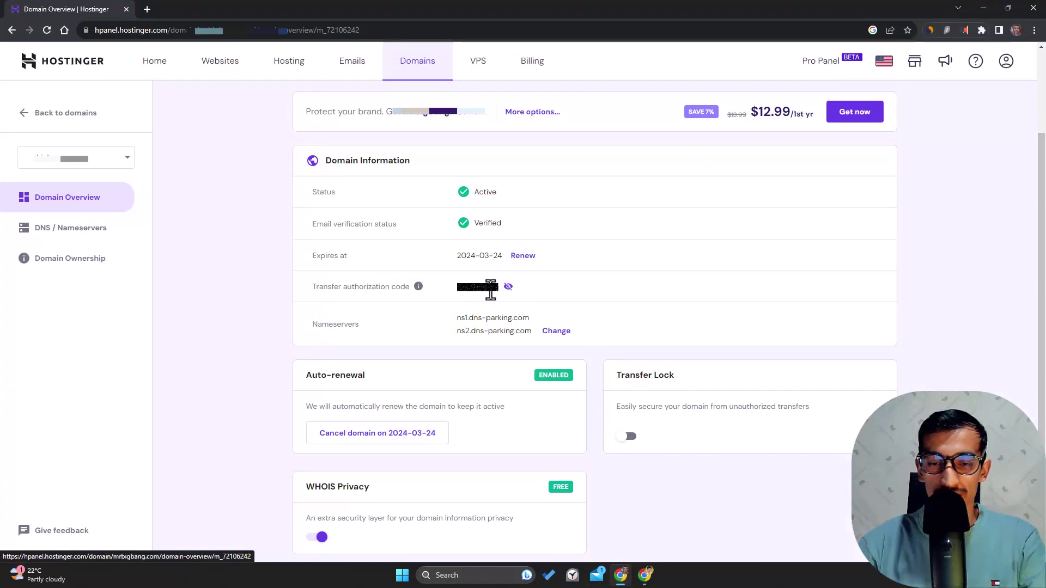
right_click(459, 293)
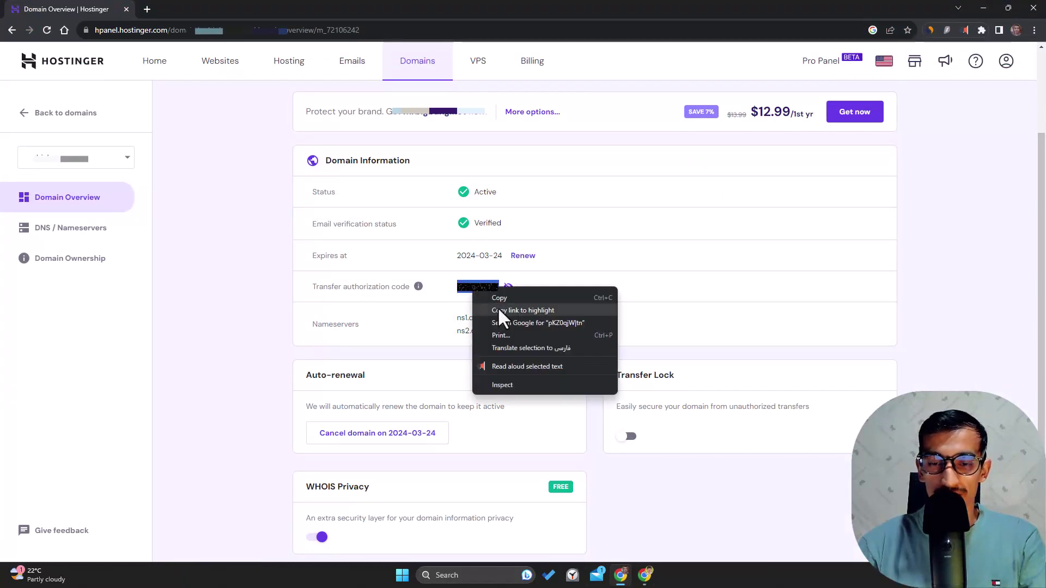
click(501, 293)
click(977, 8)
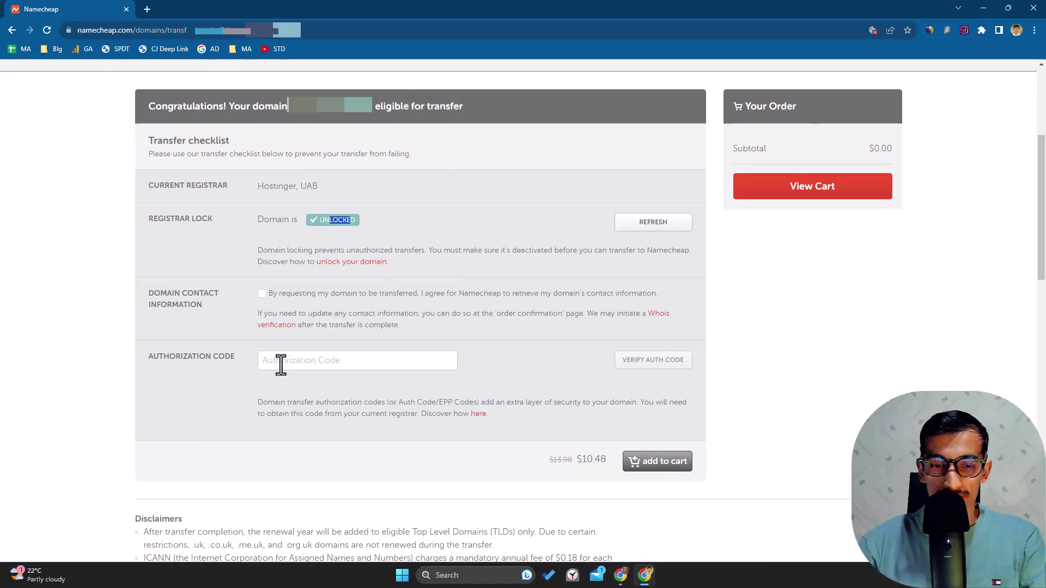
Step: Paste and verify the authorization code, consenting to contact-information retrieval
click(285, 364)
right_click(306, 362)
click(332, 449)
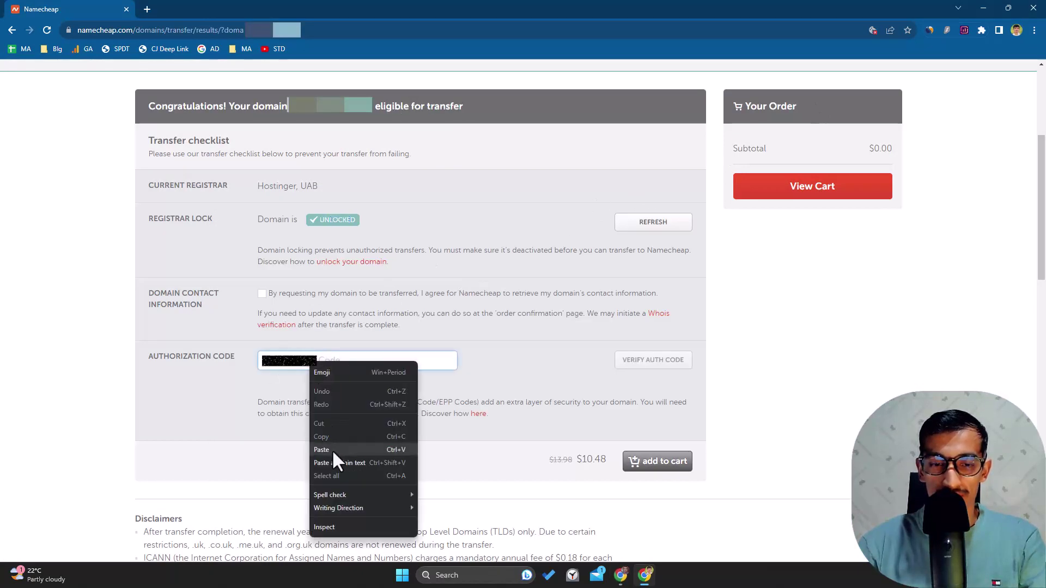
click(261, 293)
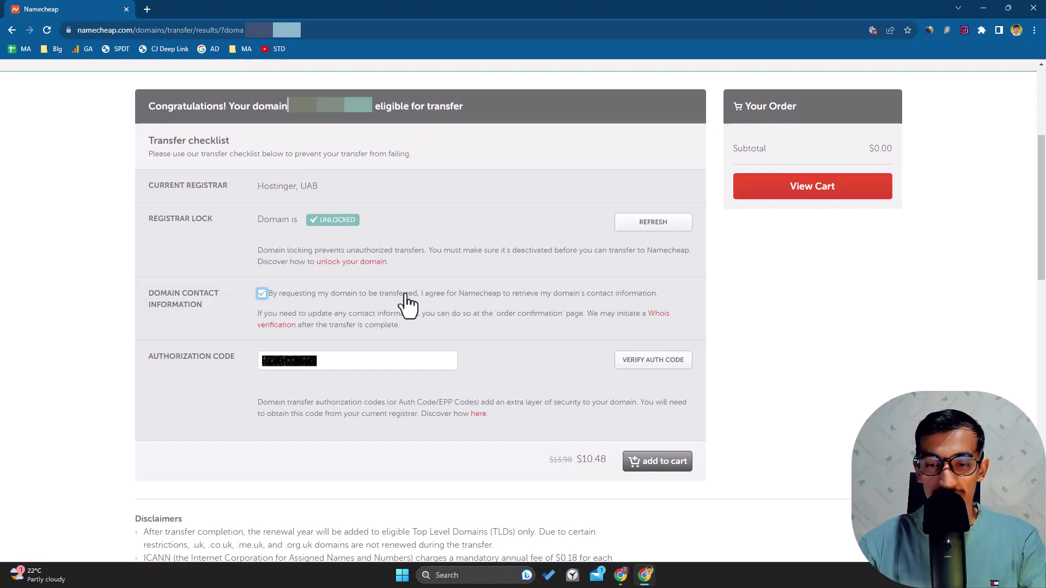
click(319, 362)
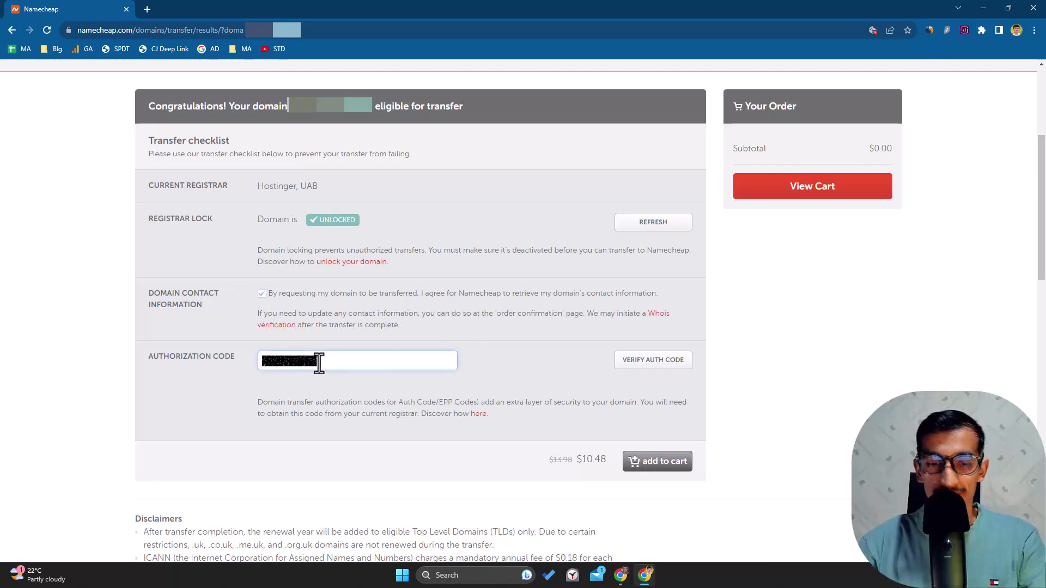
click(648, 362)
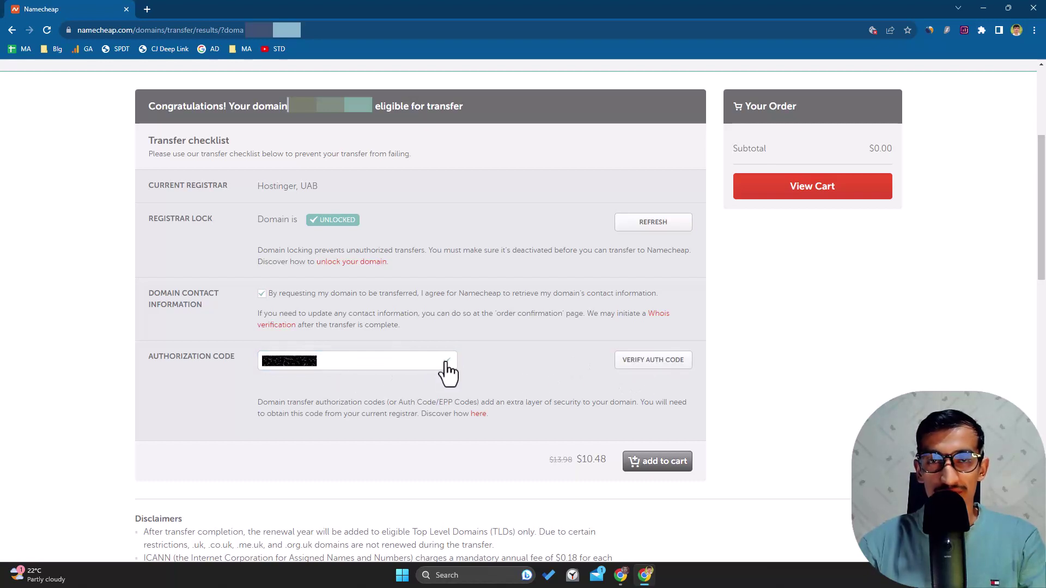
Step: Add the 1-year domain transfer to the cart at $10.66
scroll(438, 370, down, 1)
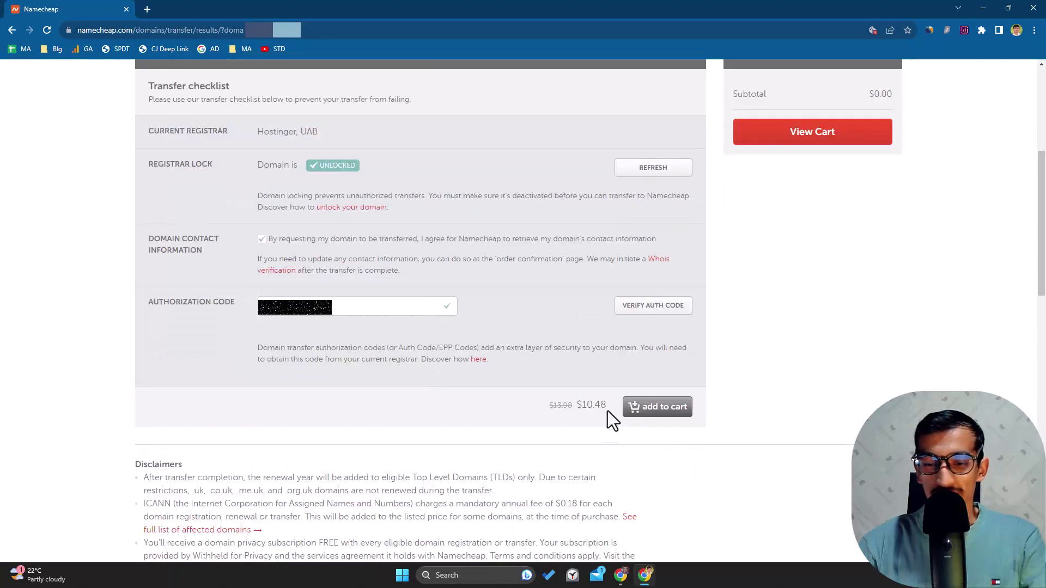
click(651, 419)
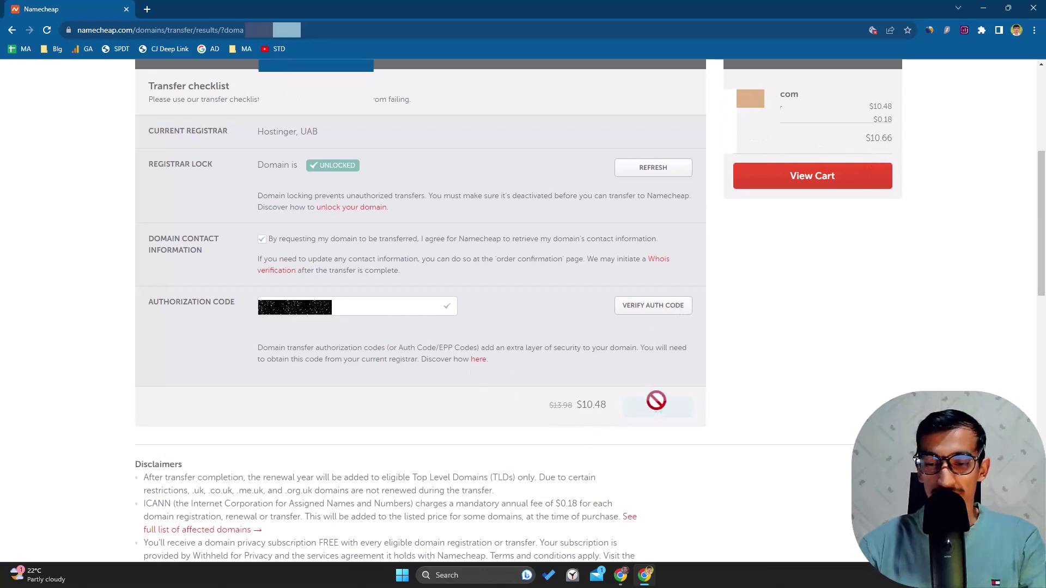
scroll(806, 278, up, 1)
Step: Open the cart showing the $10.48 transfer with free privacy and $10.66 subtotal
click(801, 248)
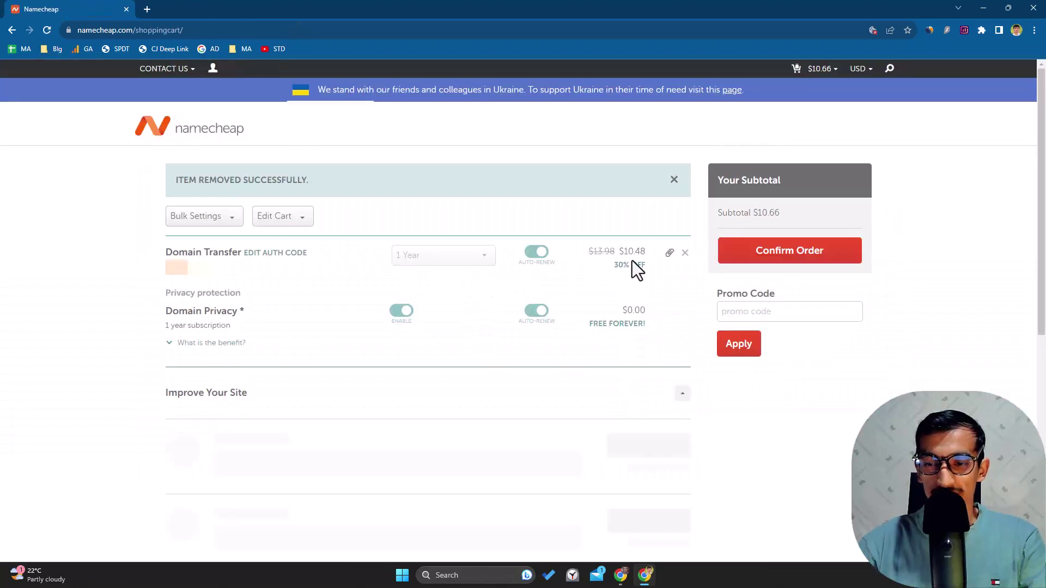
mouse_move(770, 215)
mouse_down()
mouse_move(740, 213)
mouse_move(782, 217)
mouse_up()
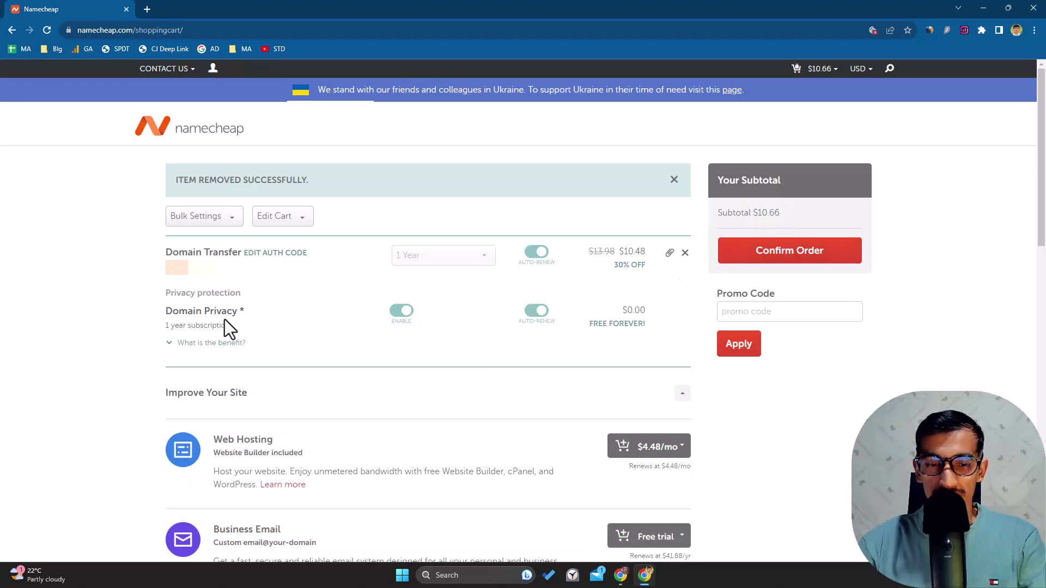
Step: Confirm the order and choose Add new card, moving into name-on-card and card number
click(791, 256)
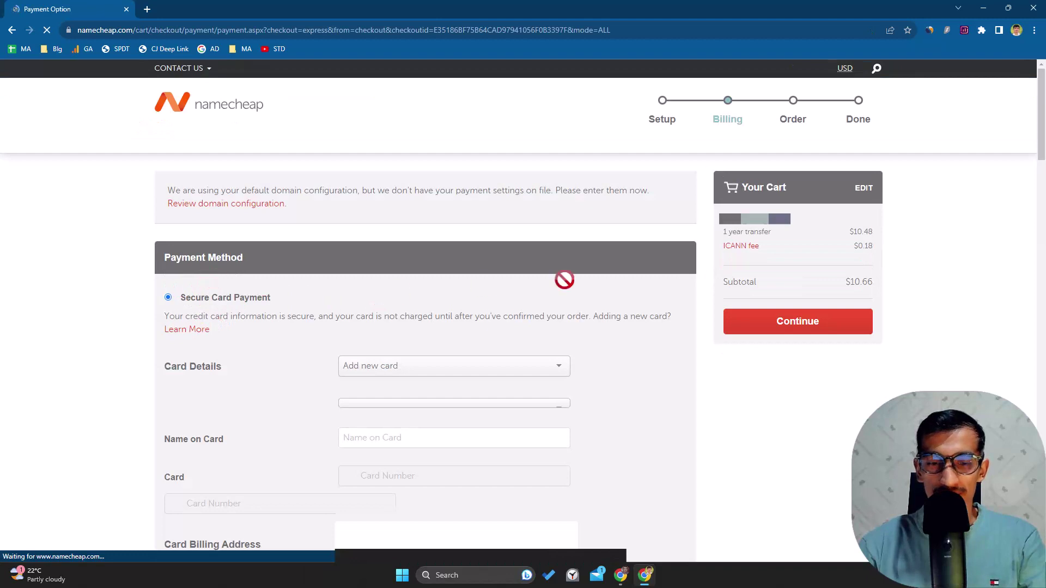
scroll(622, 235, down, 2)
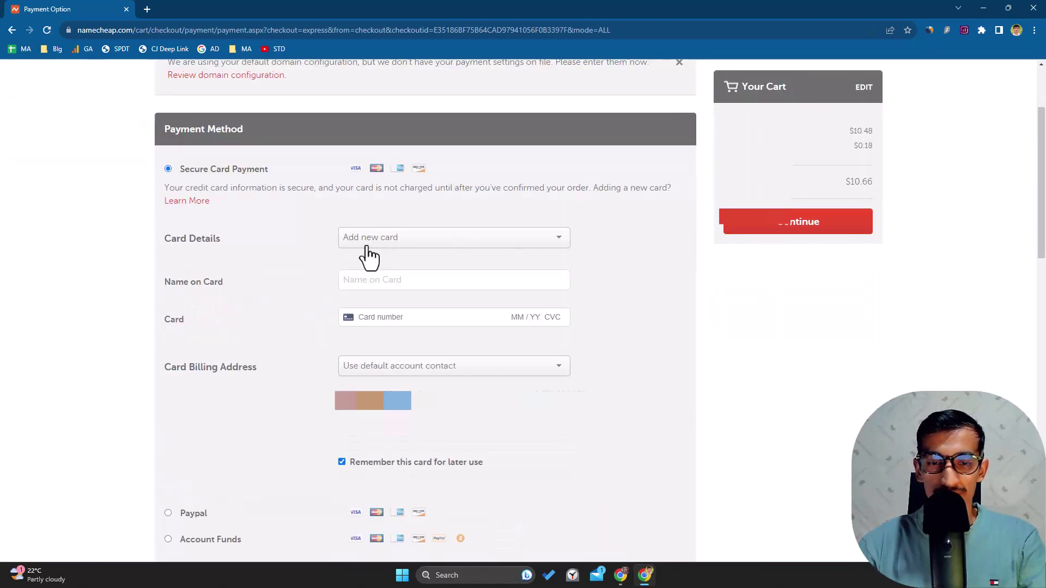
click(390, 241)
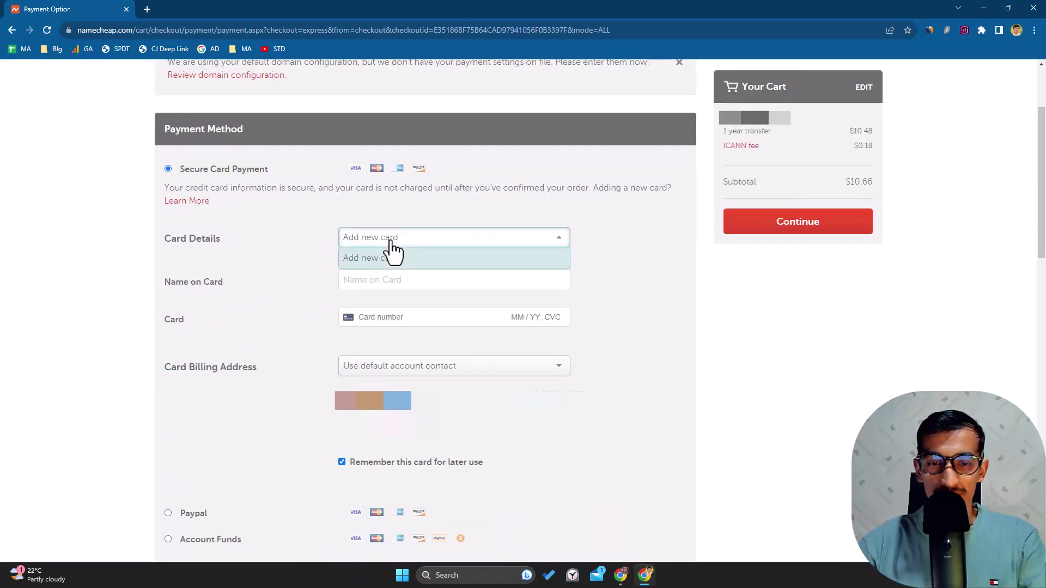
click(393, 256)
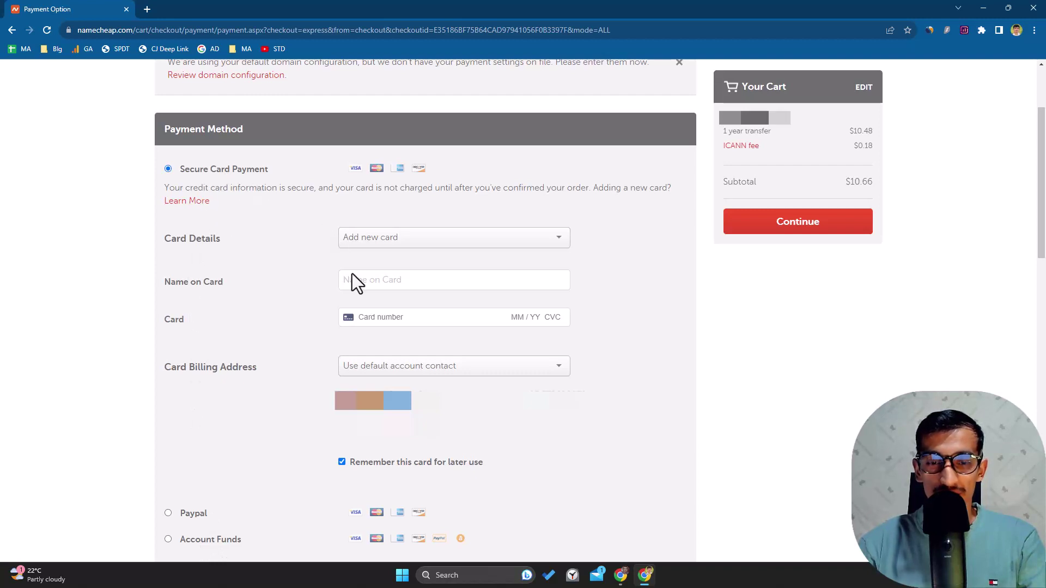
click(393, 239)
click(381, 257)
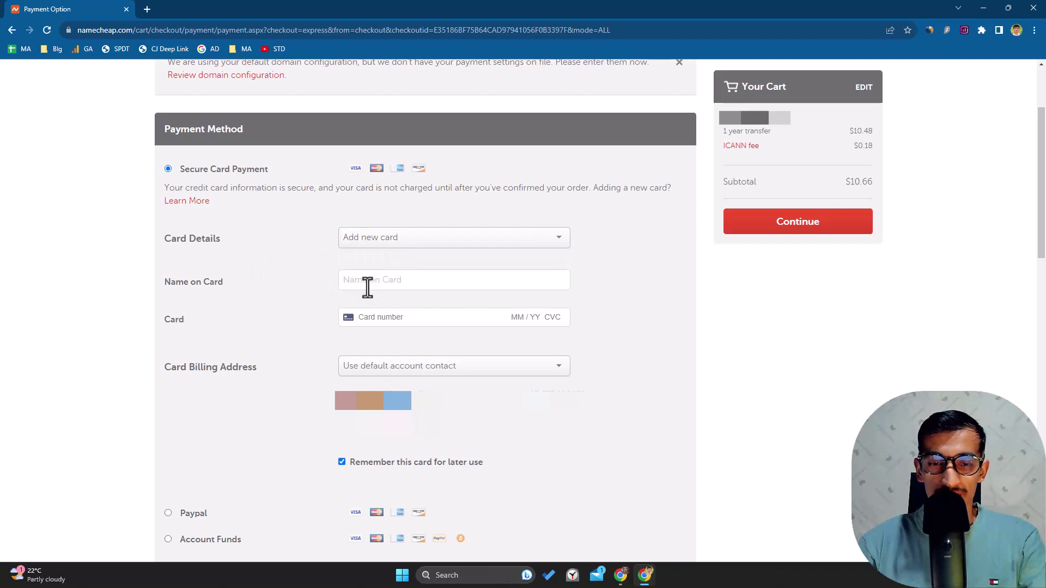
click(387, 283)
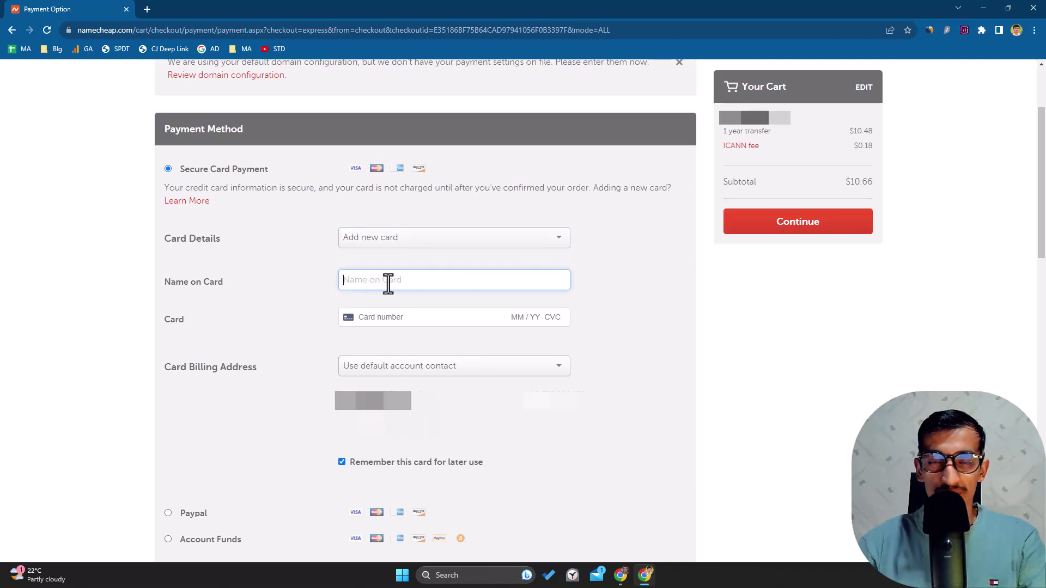
click(386, 316)
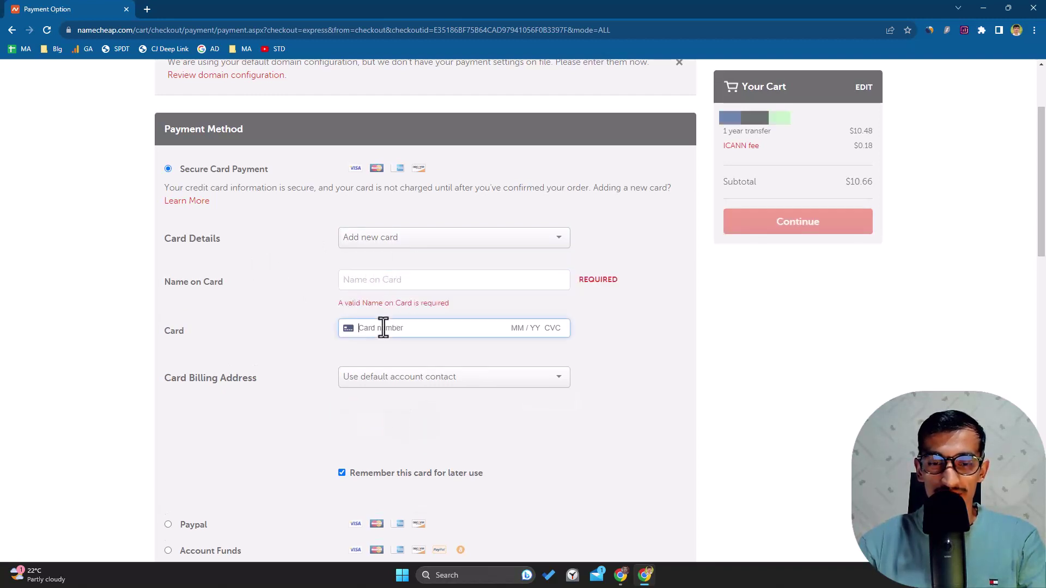